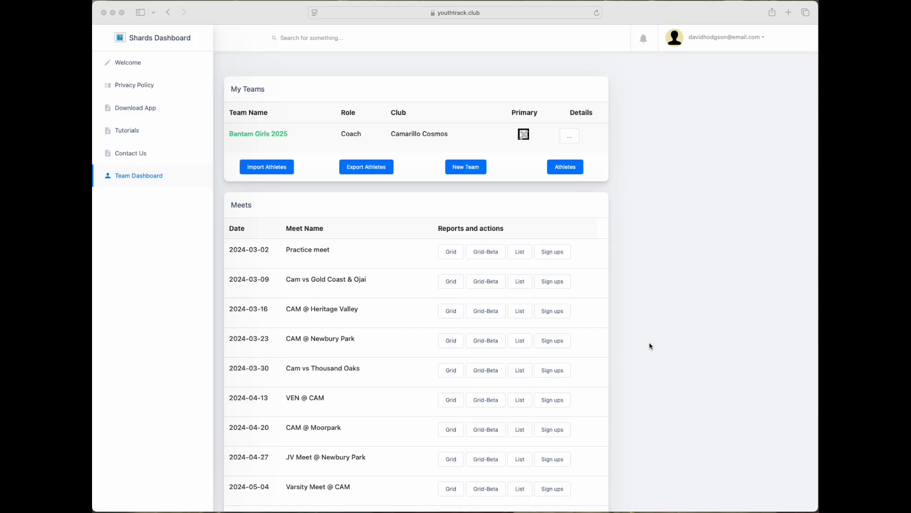
left_click(298, 136)
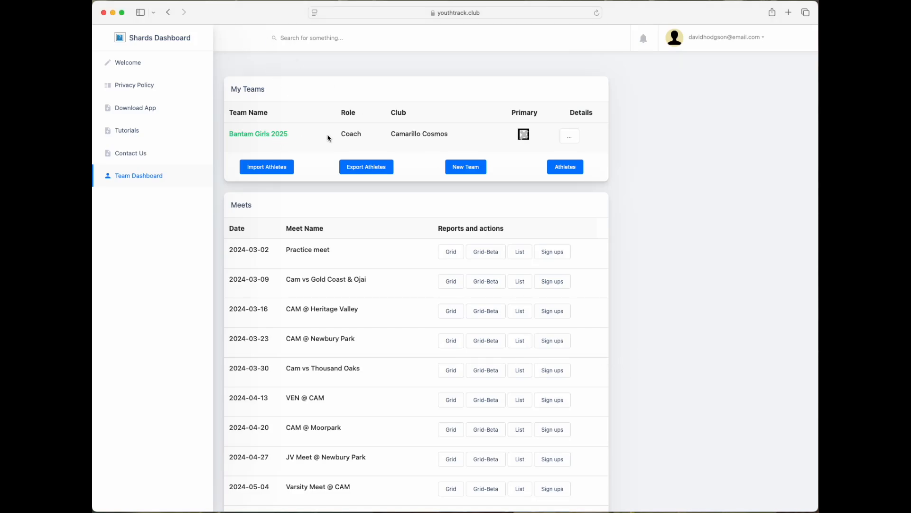
left_click(566, 168)
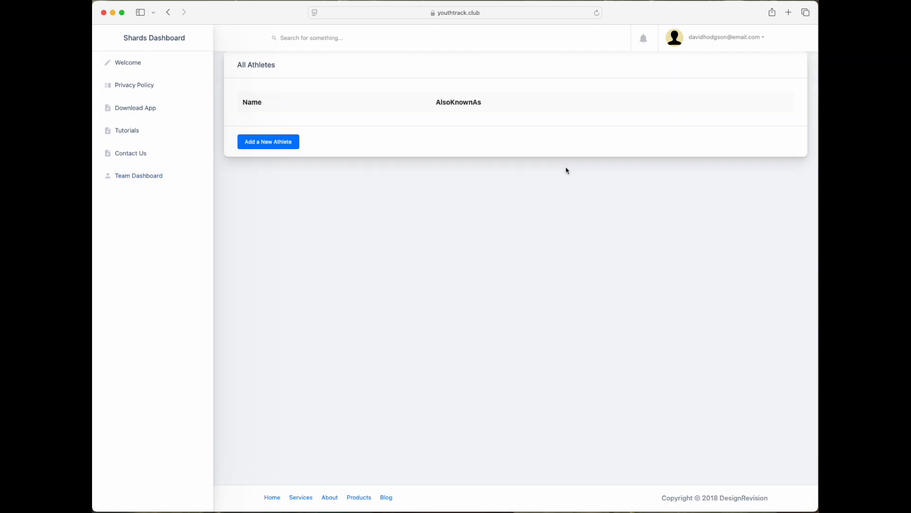
left_click(271, 144)
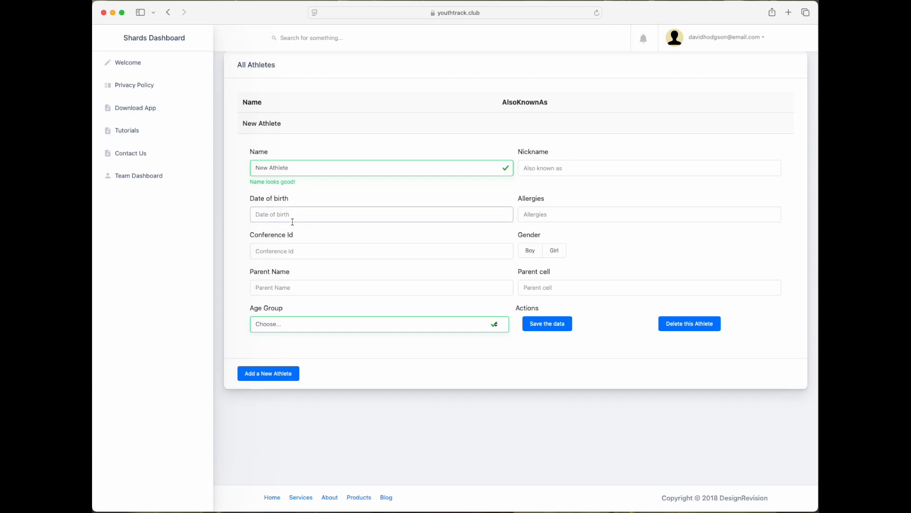
left_click(139, 176)
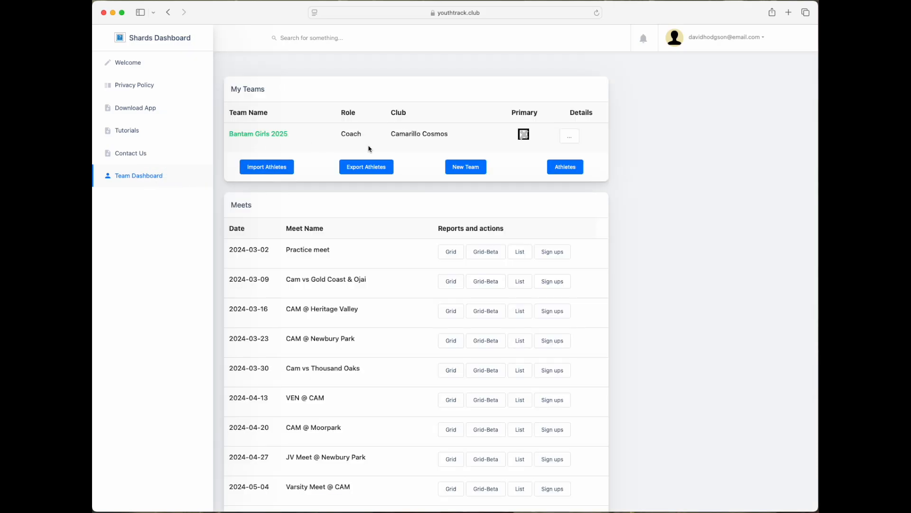
- Open the athlete import for Bantam Girls 2025, expand the format details and paste the four-athlete roster as the roster text
left_click(269, 171)
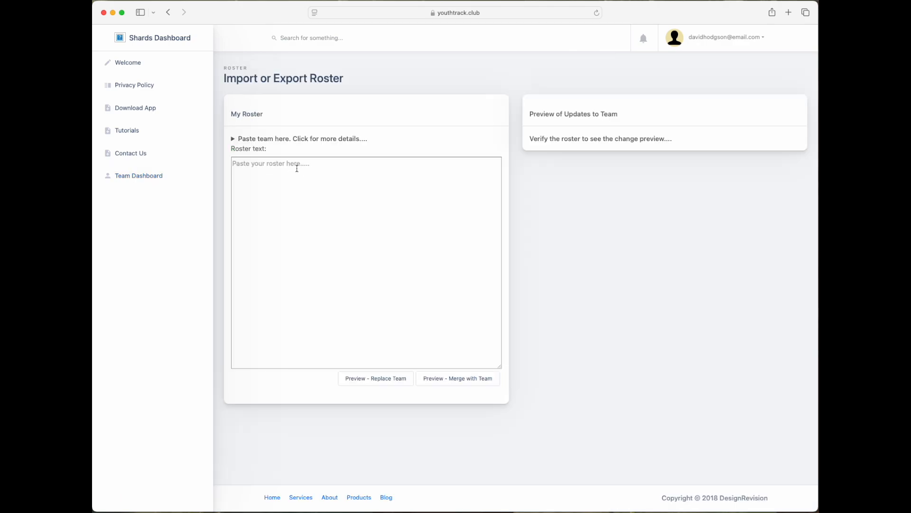
left_click(252, 143)
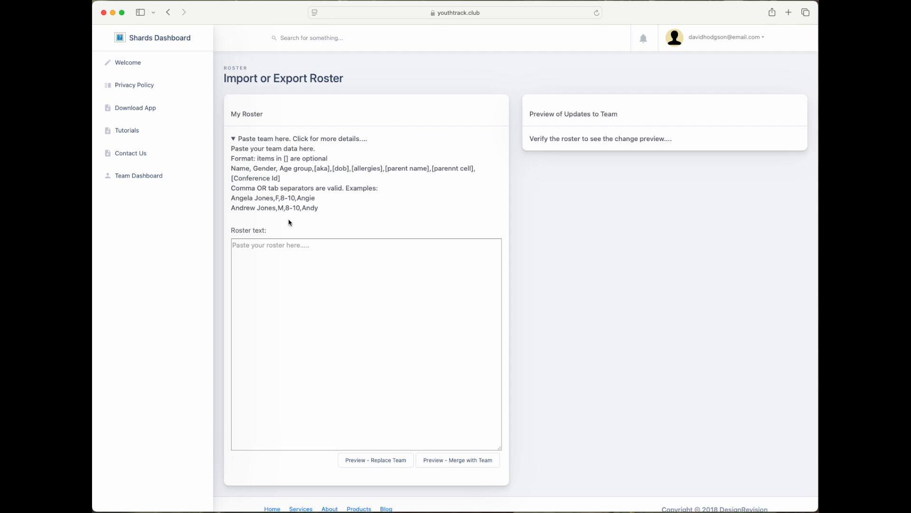
left_click(314, 267)
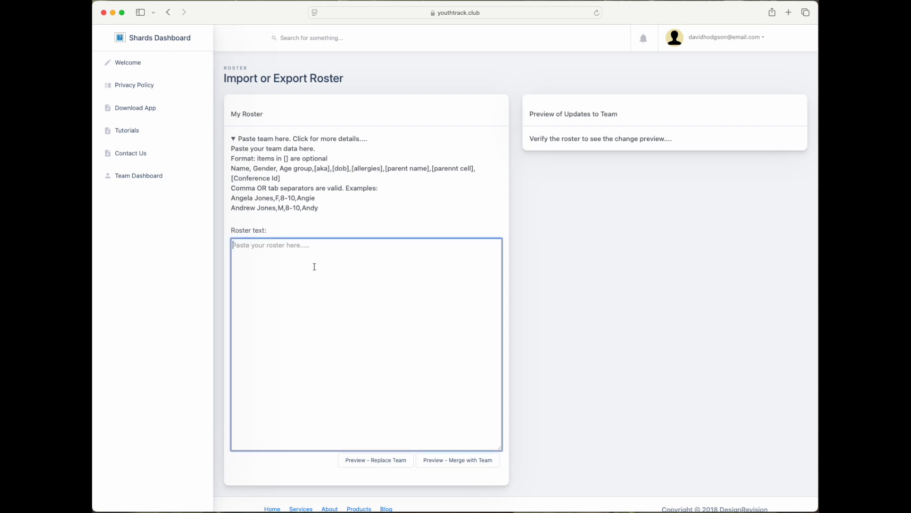
right_click(315, 267)
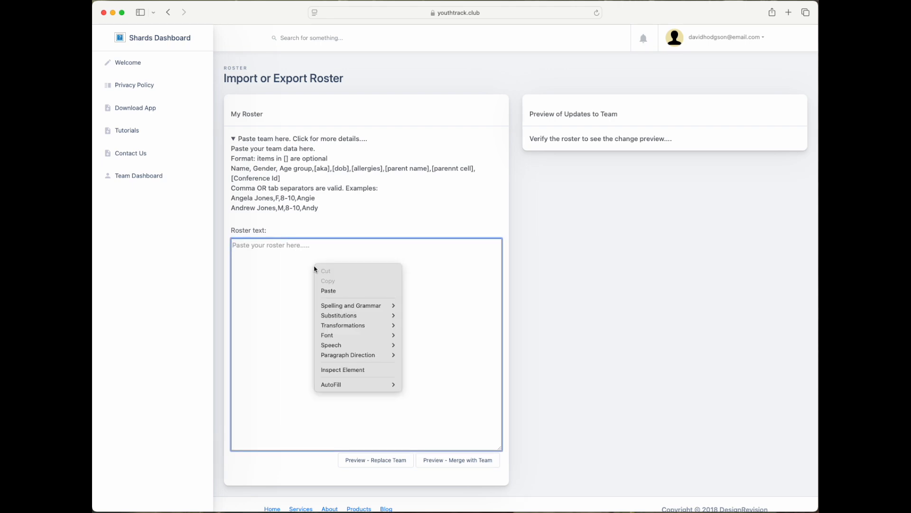
left_click(336, 288)
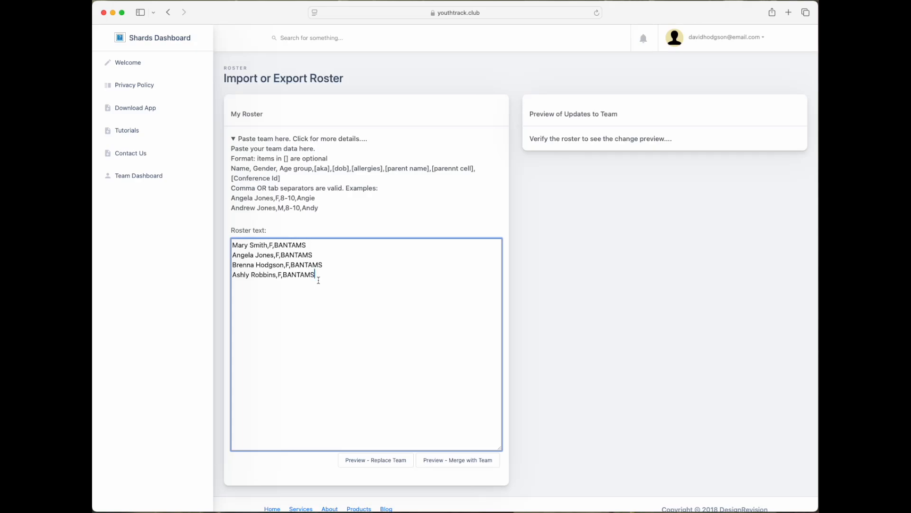
- Add a fifth line at the end of the roster text with the athlete's full name, gender F and age group BANTAMS
scroll(253, 249, "down", 1)
left_click(253, 247)
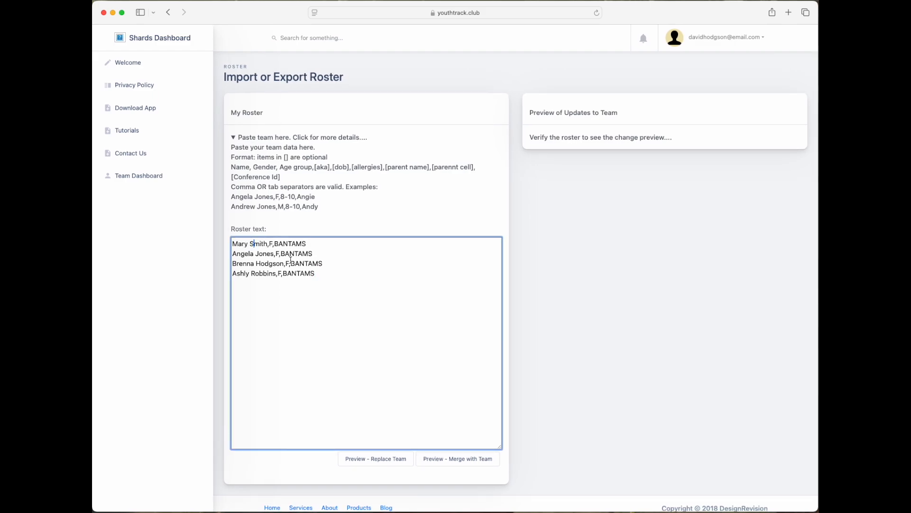
key("Left")
type(",")
key("BackSpace")
key("Return")
type("Jo Smith,F,BANTAMS")
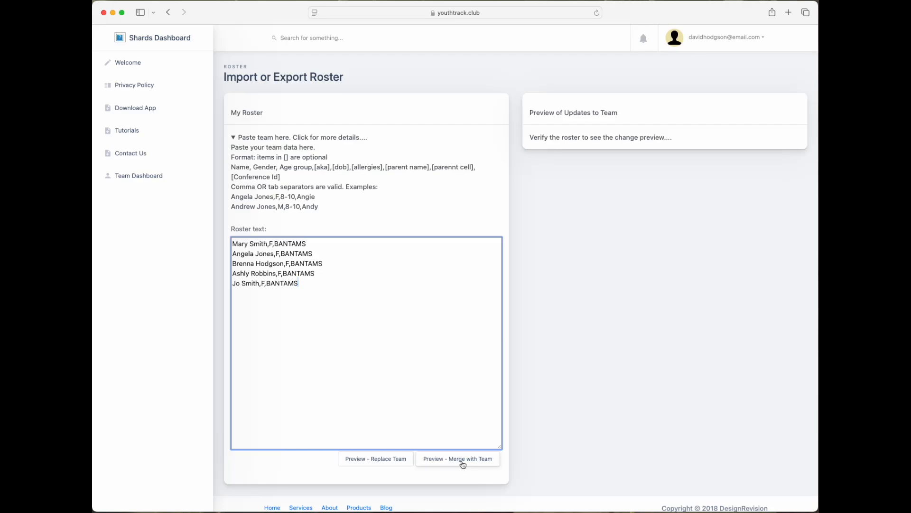
- Preview replacing the team with the roster, list the added athletes and apply the update
left_click(371, 460)
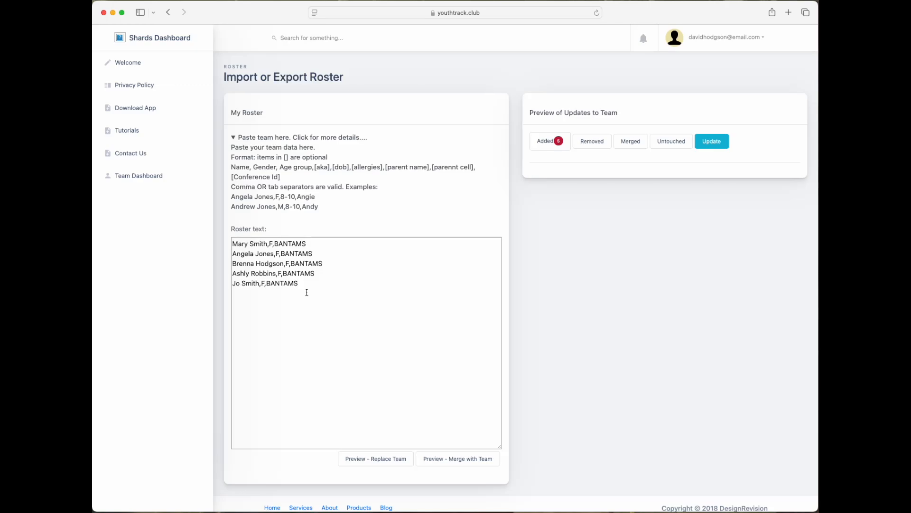
left_click(549, 146)
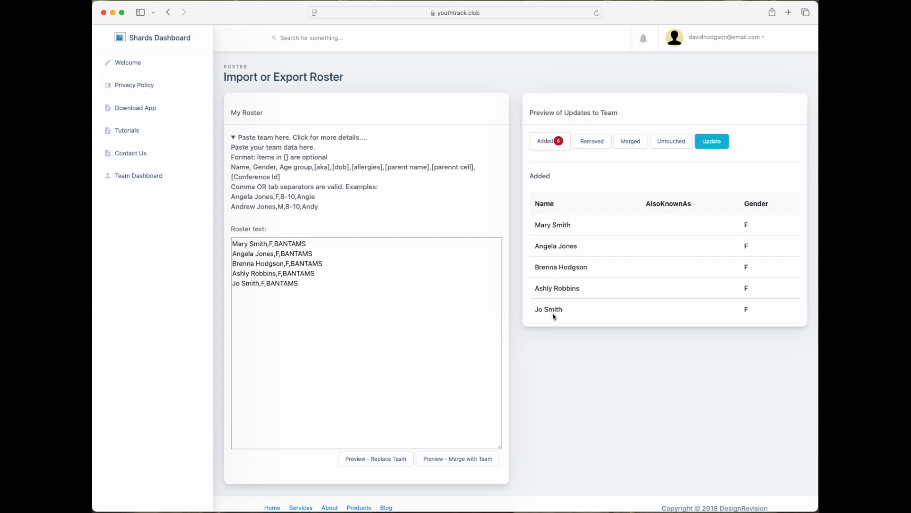
left_click(717, 145)
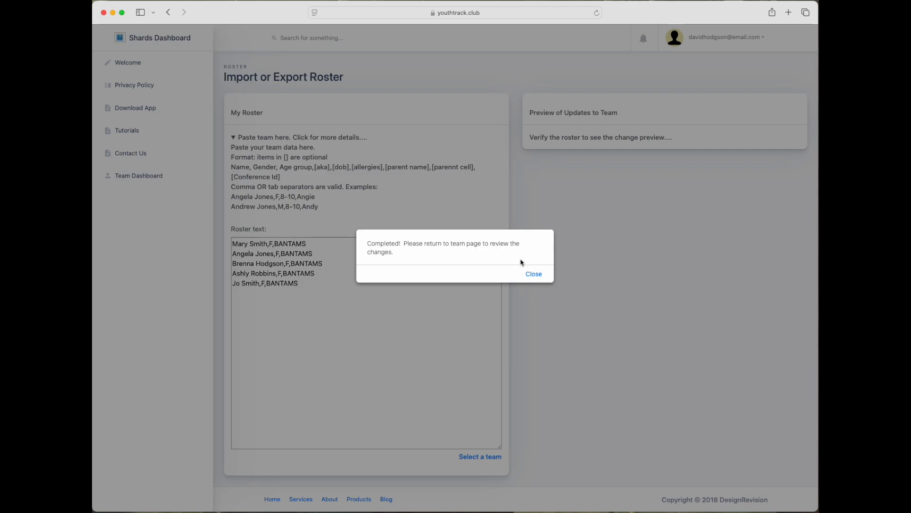
left_click(535, 278)
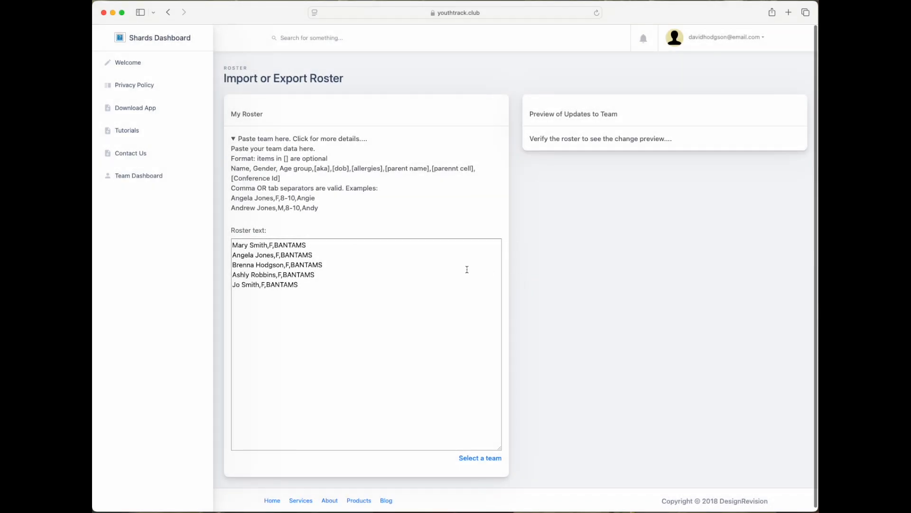
- Review the team's athlete list and the details of the Bantam Girls 2025 team from the team dashboard
left_click(149, 179)
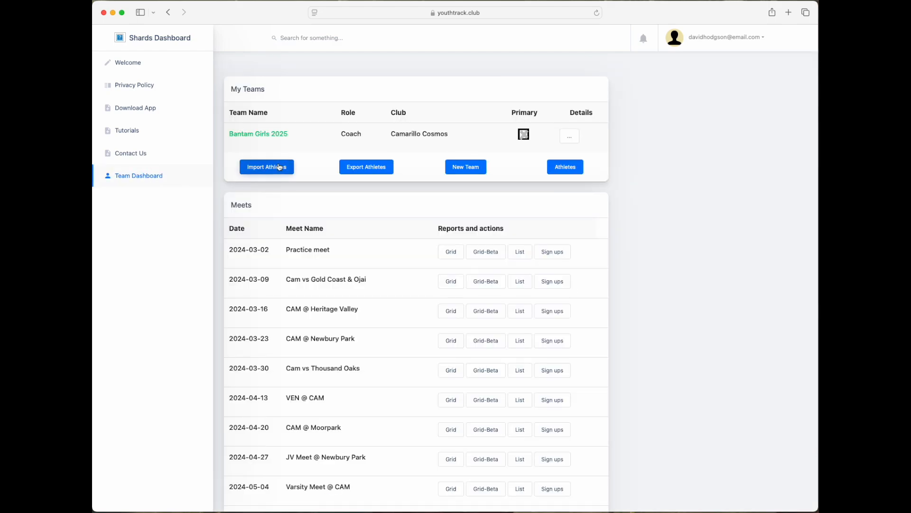
scroll(572, 171, "down", 1)
left_click(572, 170)
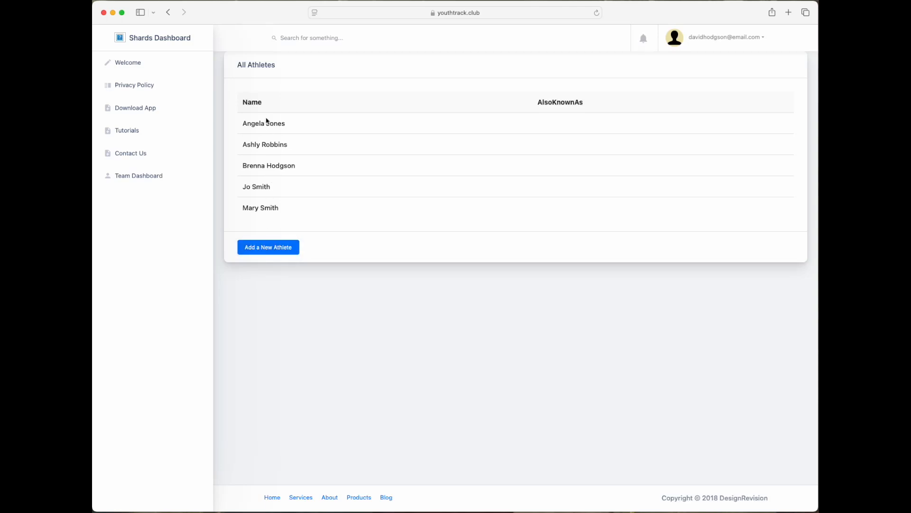
left_click(128, 179)
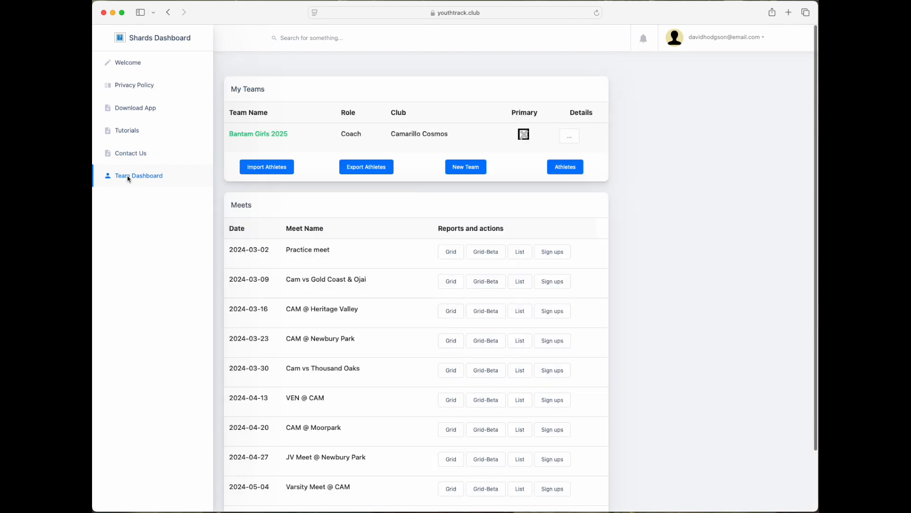
left_click(571, 138)
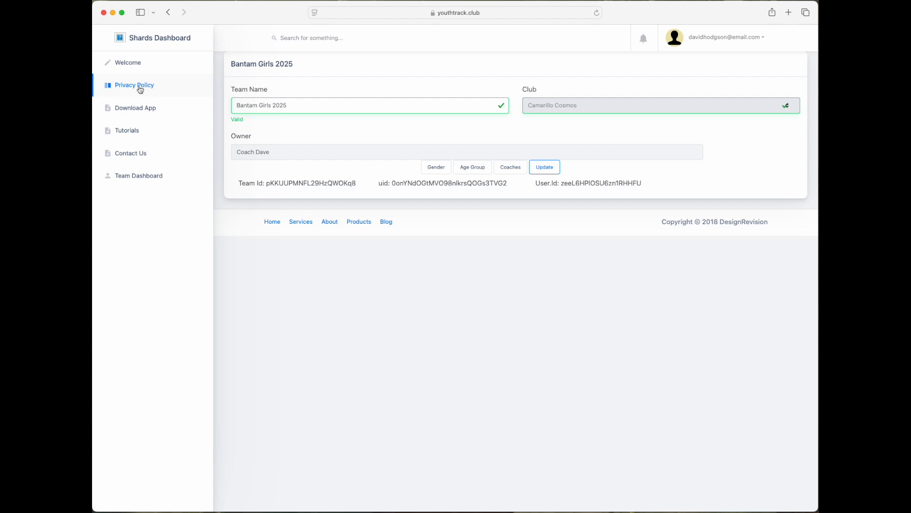
left_click(144, 180)
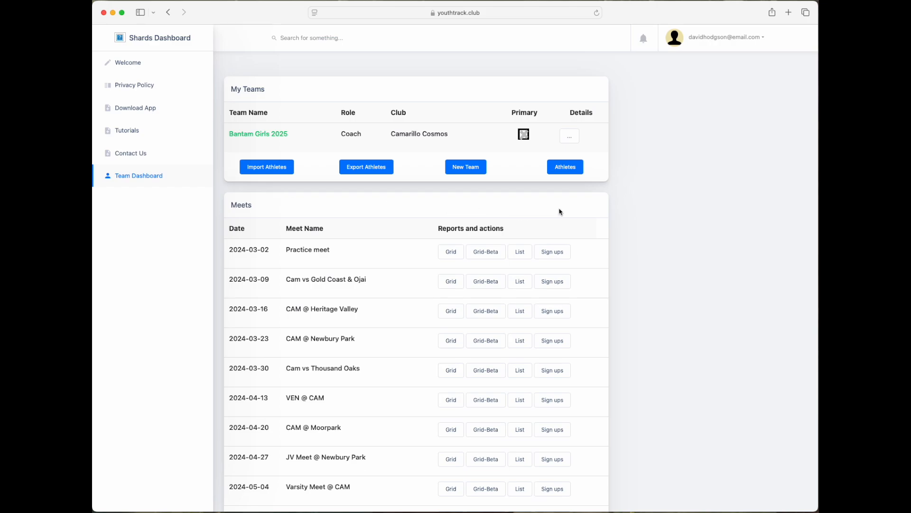
- Examine the individual records of the fourth, third and second athletes in the athlete list, and return to the team dashboard
left_click(569, 169)
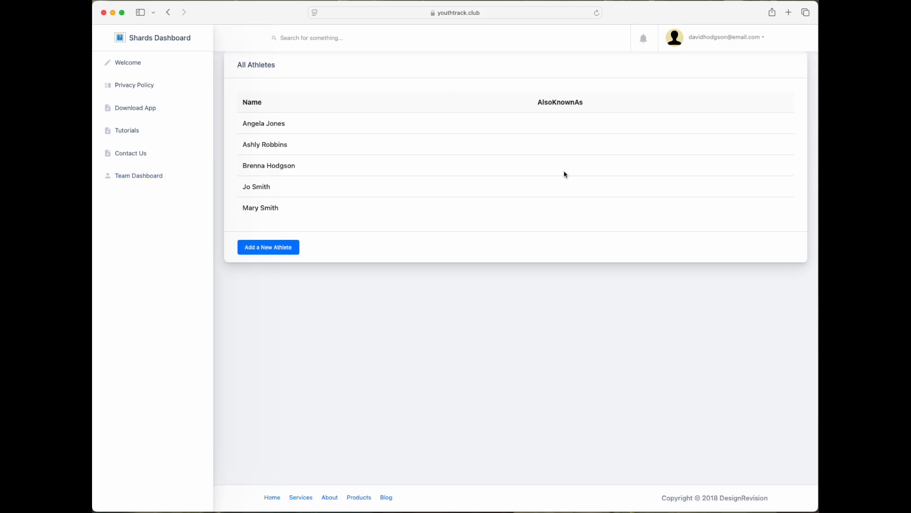
left_click(269, 187)
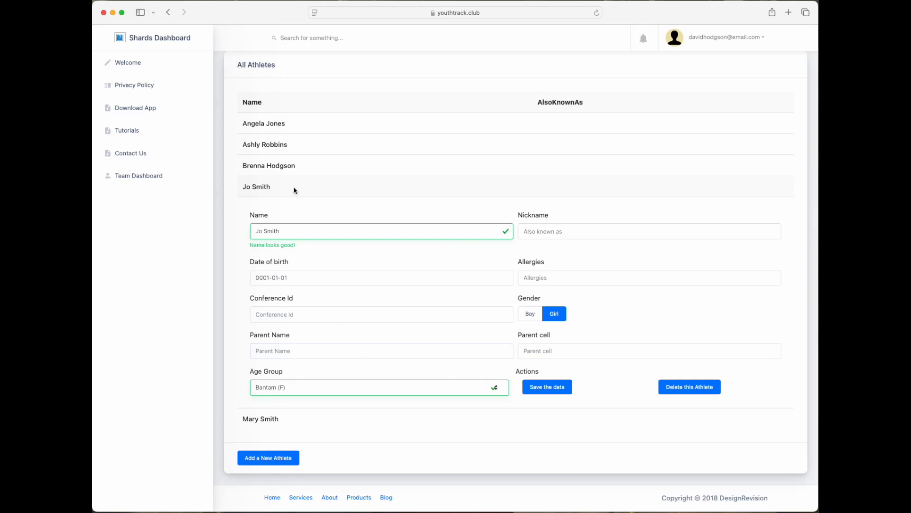
left_click(291, 166)
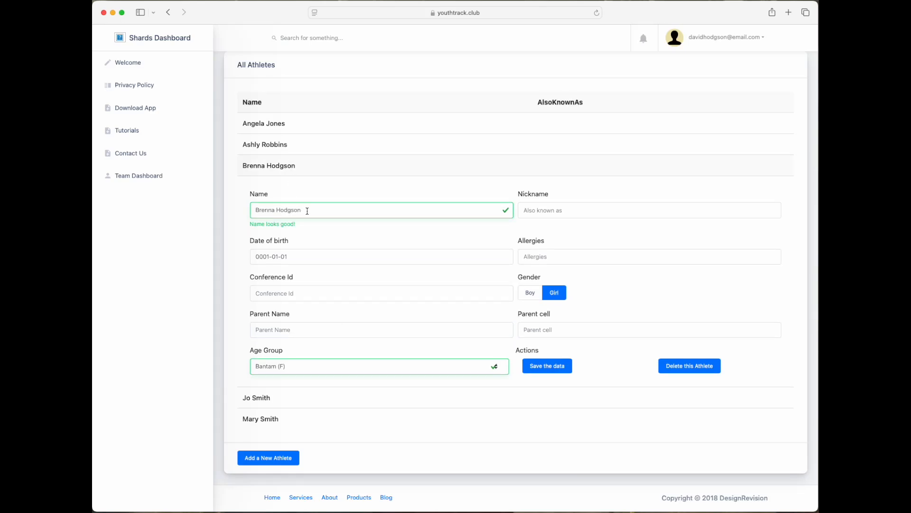
left_click(328, 211)
key("BackSpace")
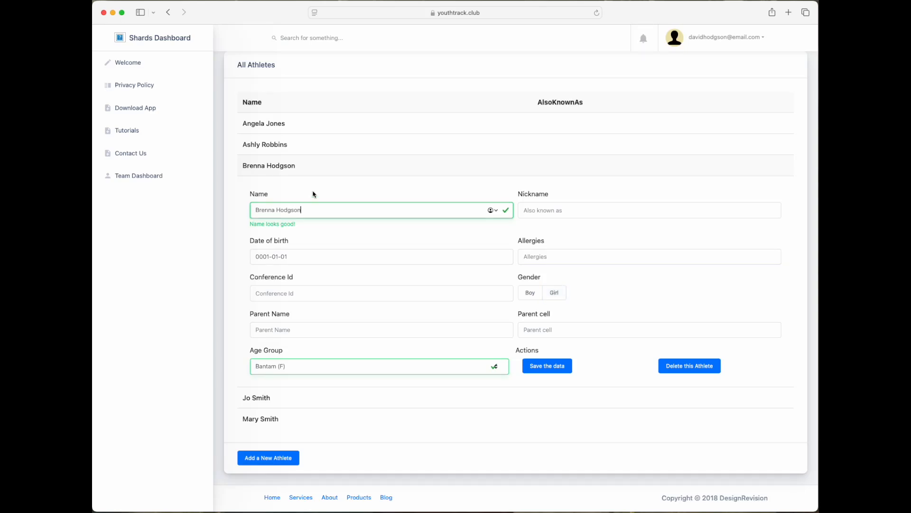
left_click(300, 148)
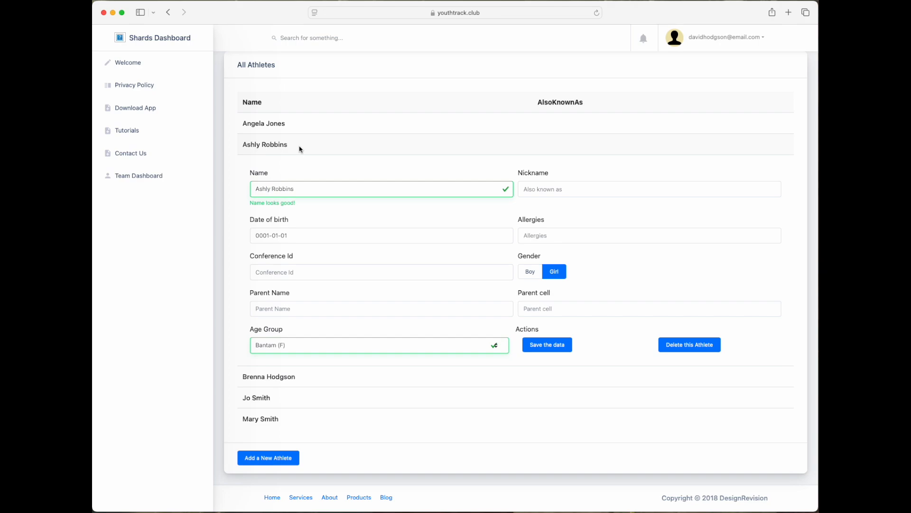
left_click(334, 381)
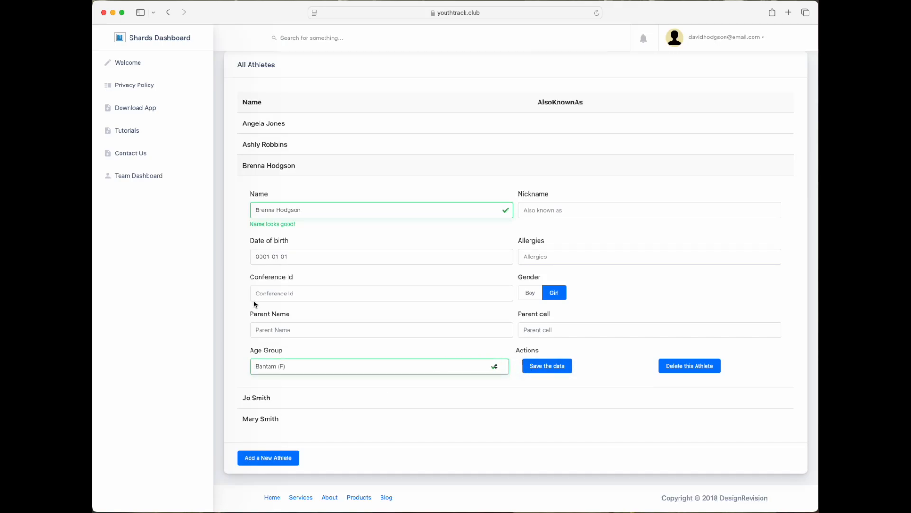
left_click(135, 176)
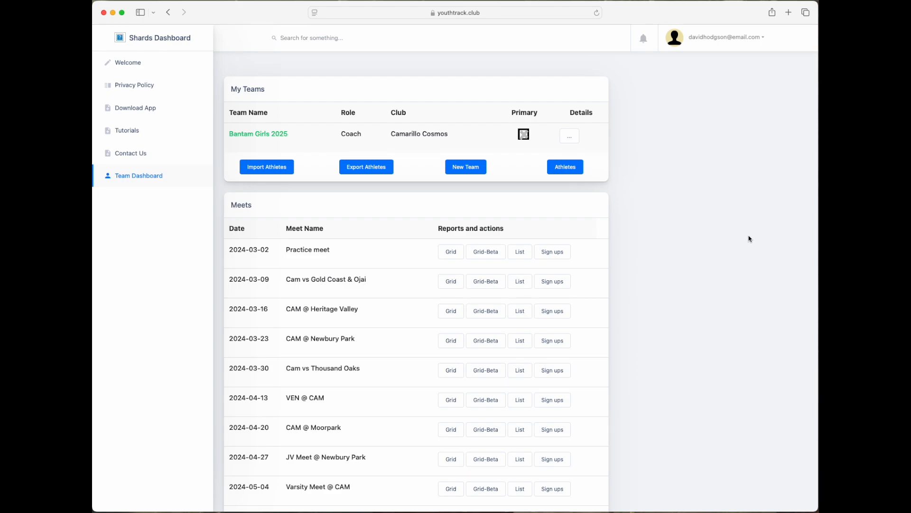
- Enter Peanuts as the allergies of the third athlete in the athlete list and save the record
left_click(564, 168)
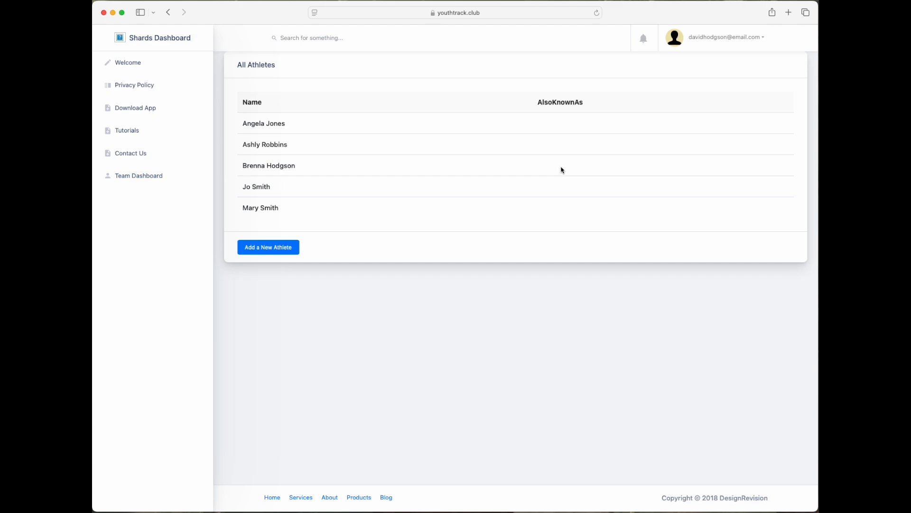
left_click(270, 166)
left_click(593, 256)
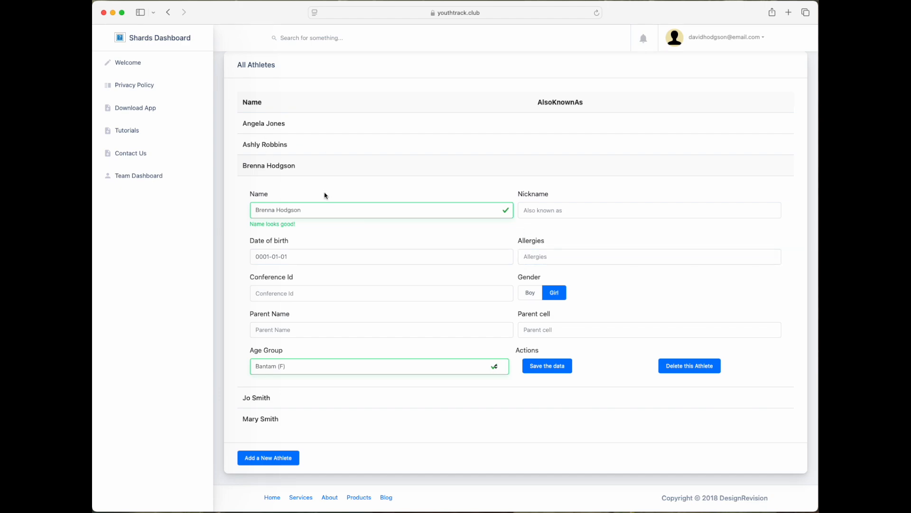
left_click(603, 255)
type("Peanuts")
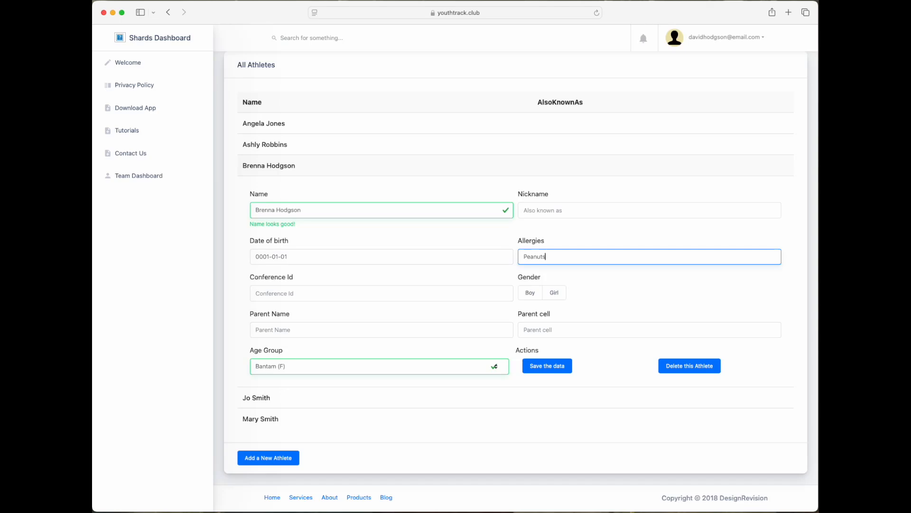
left_click(549, 369)
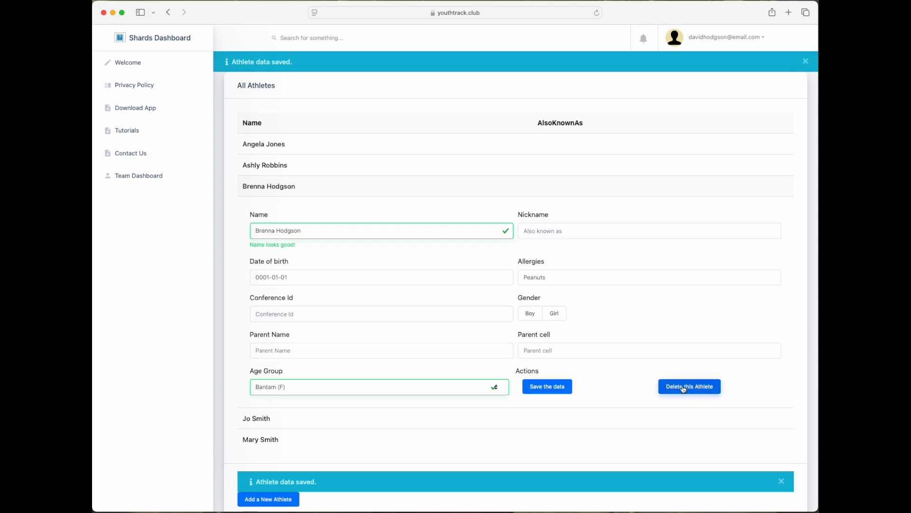
- Export the team's athletes, check the Peanuts entry in the roster text against the format details, and return to the team dashboard
left_click(124, 178)
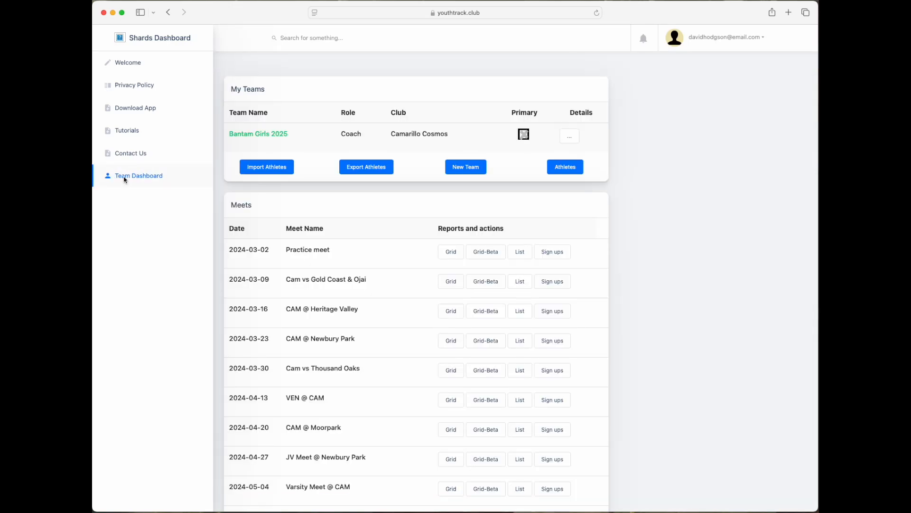
left_click(373, 171)
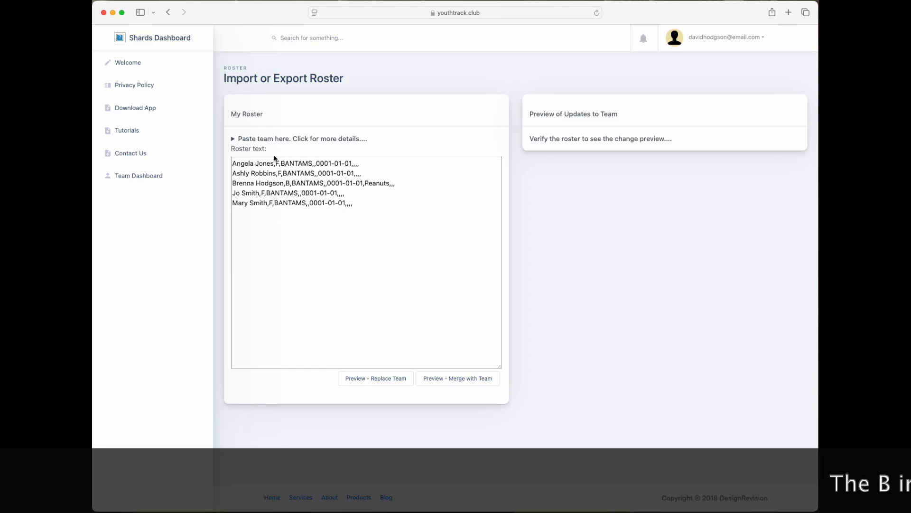
left_click(266, 143)
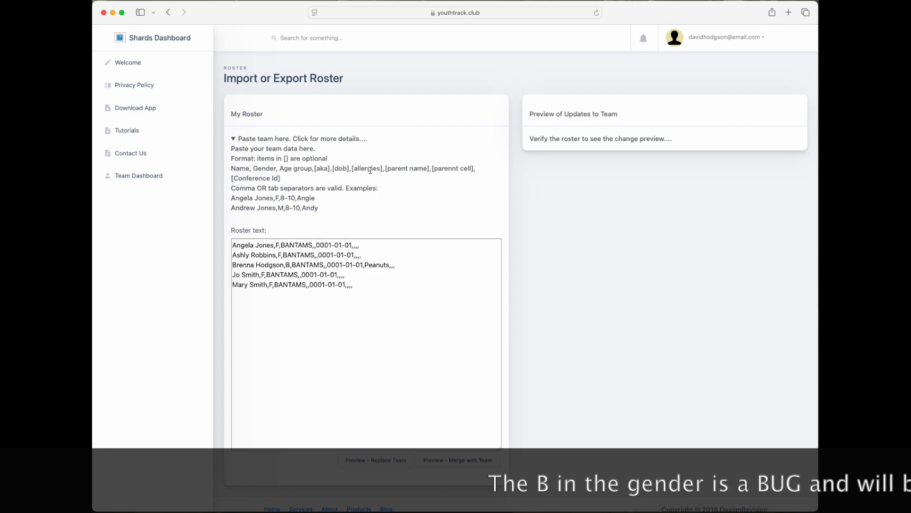
double_click(374, 266)
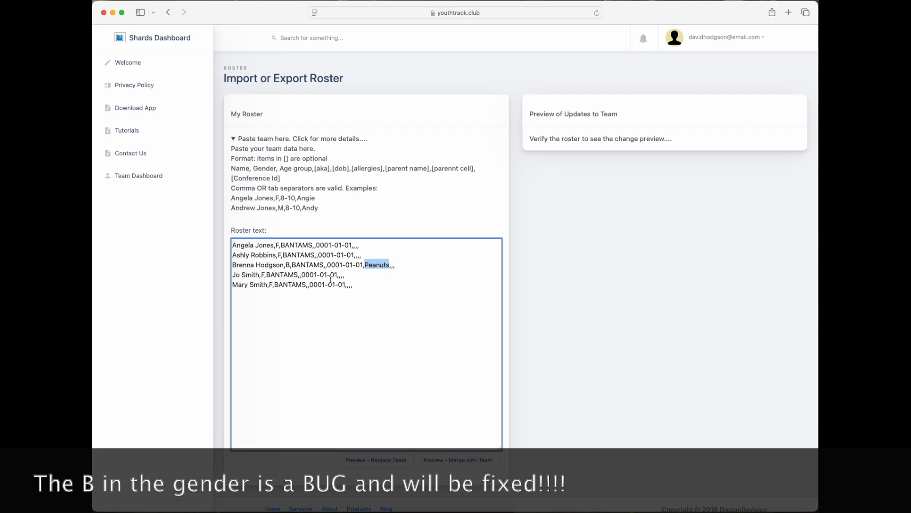
scroll(340, 294, "down", 1)
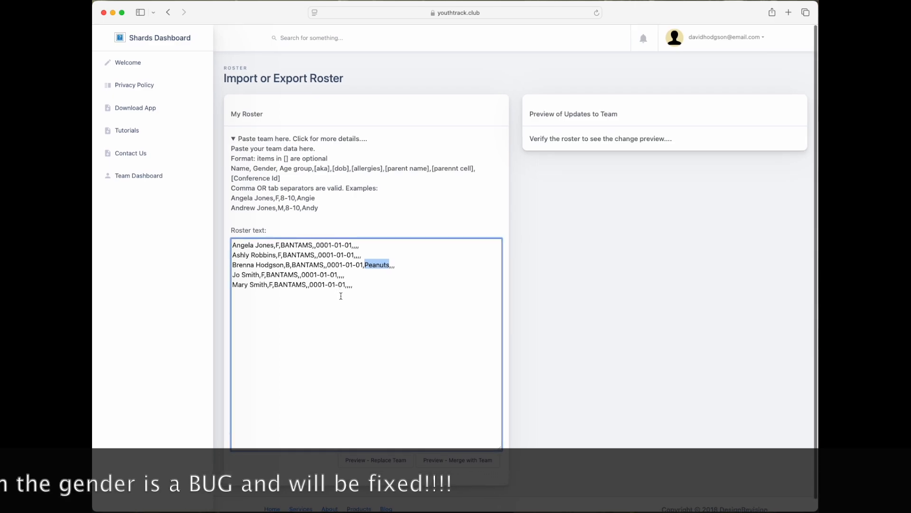
scroll(351, 346, "down", 1)
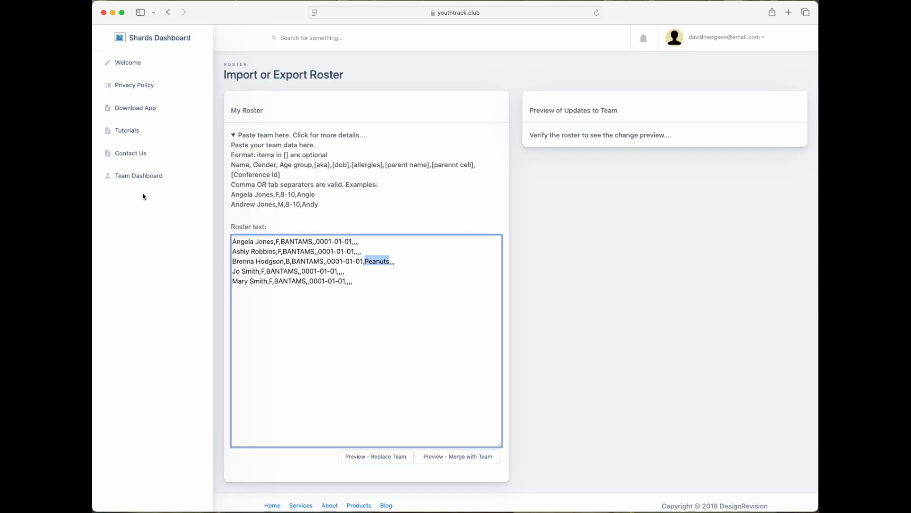
left_click(119, 180)
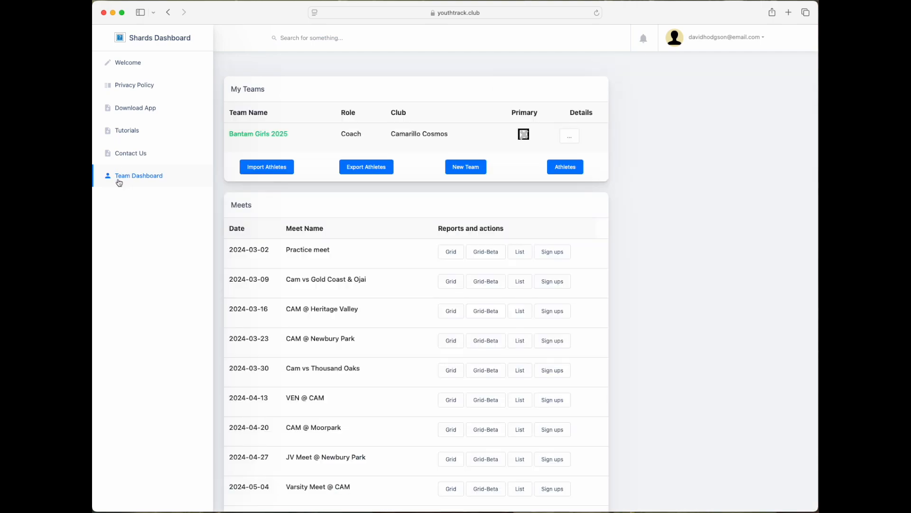